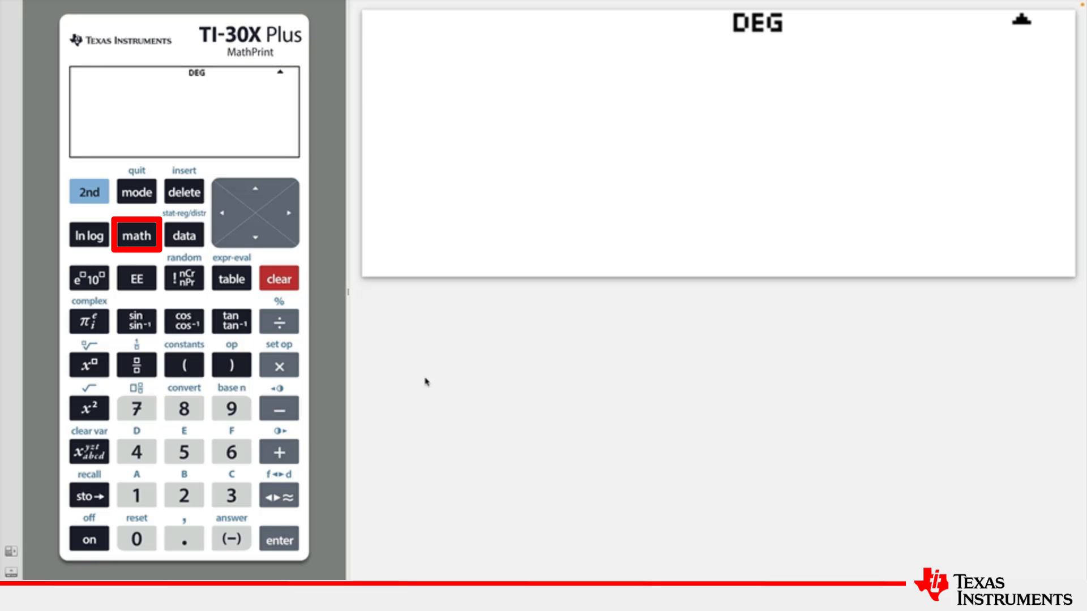
- Evaluate lcm(8,12) to get 24, then bring the MATH menu back up
{"action": "left_click", "coordinate": [133, 237]}
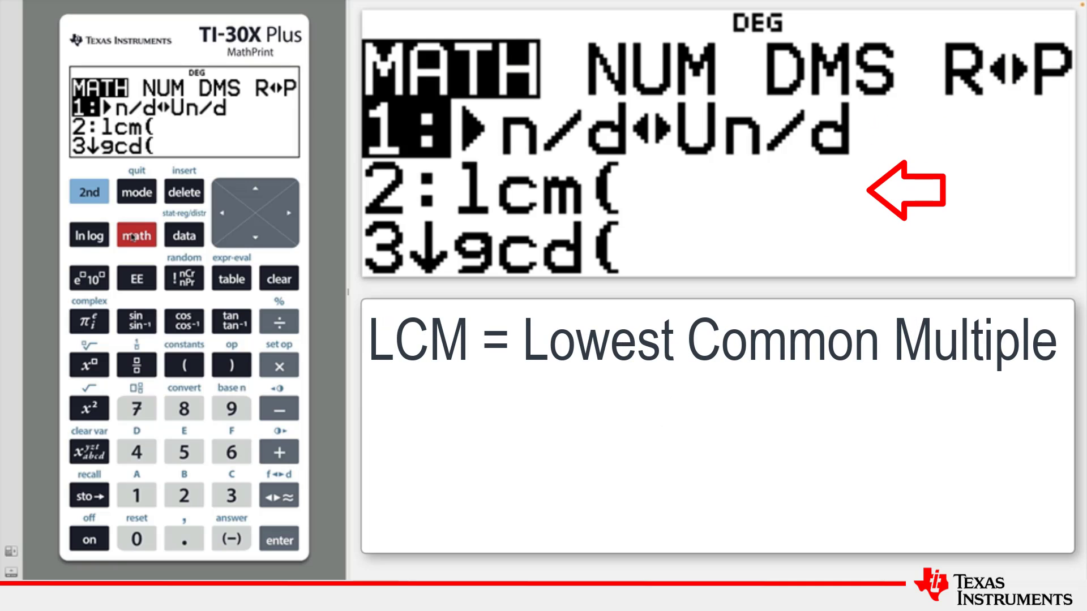
{"action": "key", "text": "2"}
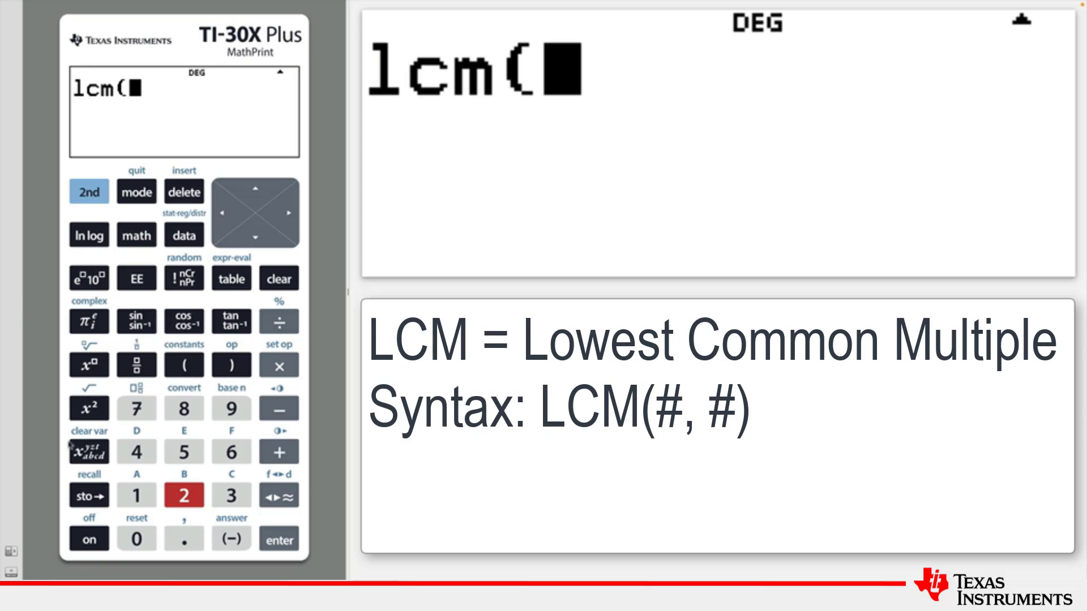
{"action": "left_click", "coordinate": [194, 409]}
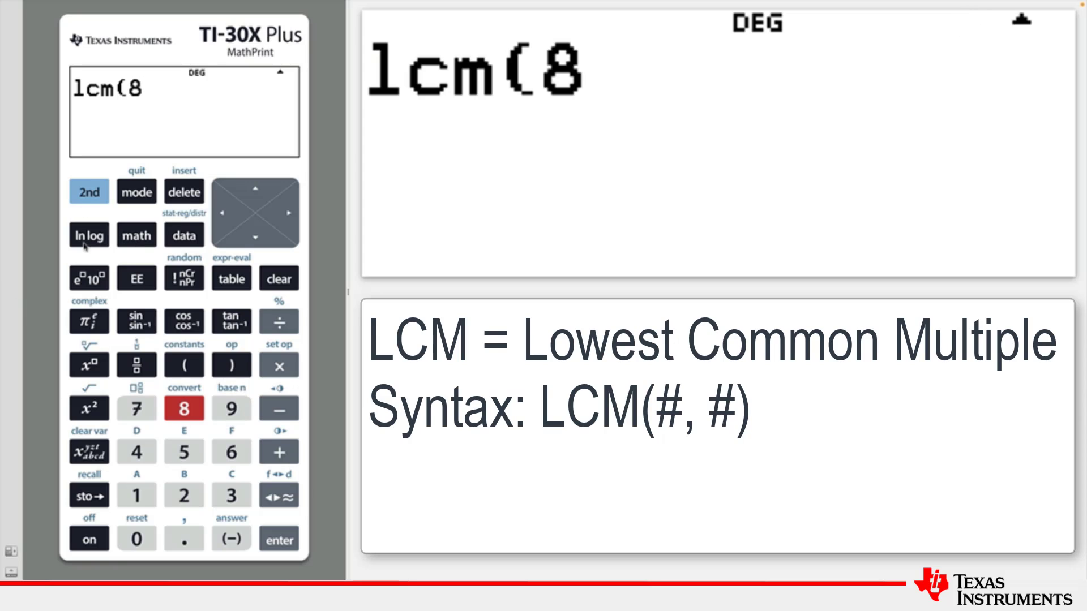
{"action": "left_click", "coordinate": [91, 194]}
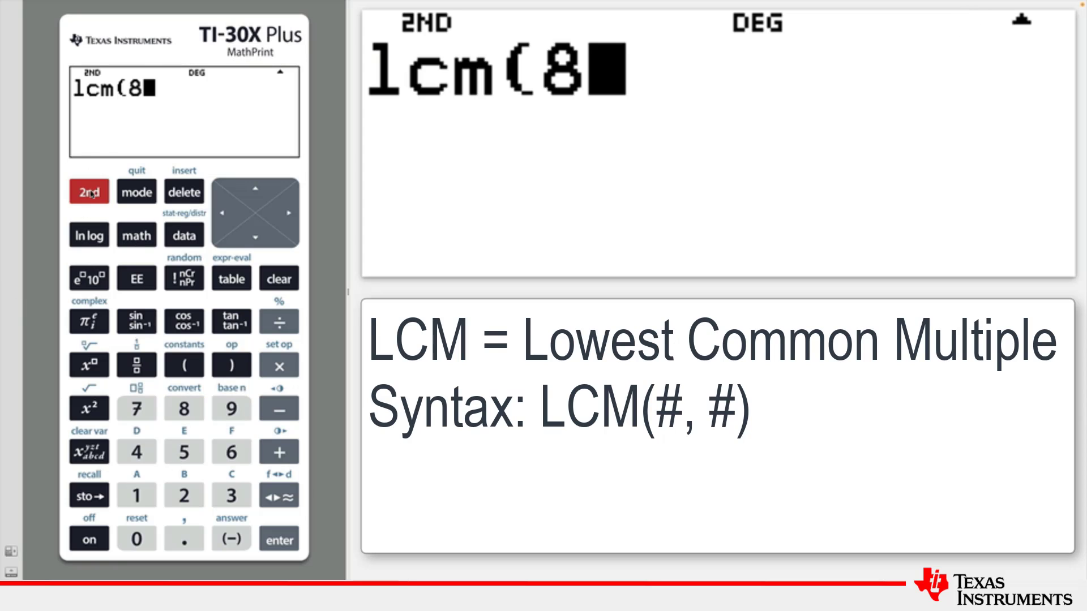
{"action": "left_click", "coordinate": [193, 542]}
{"action": "left_click", "coordinate": [136, 496]}
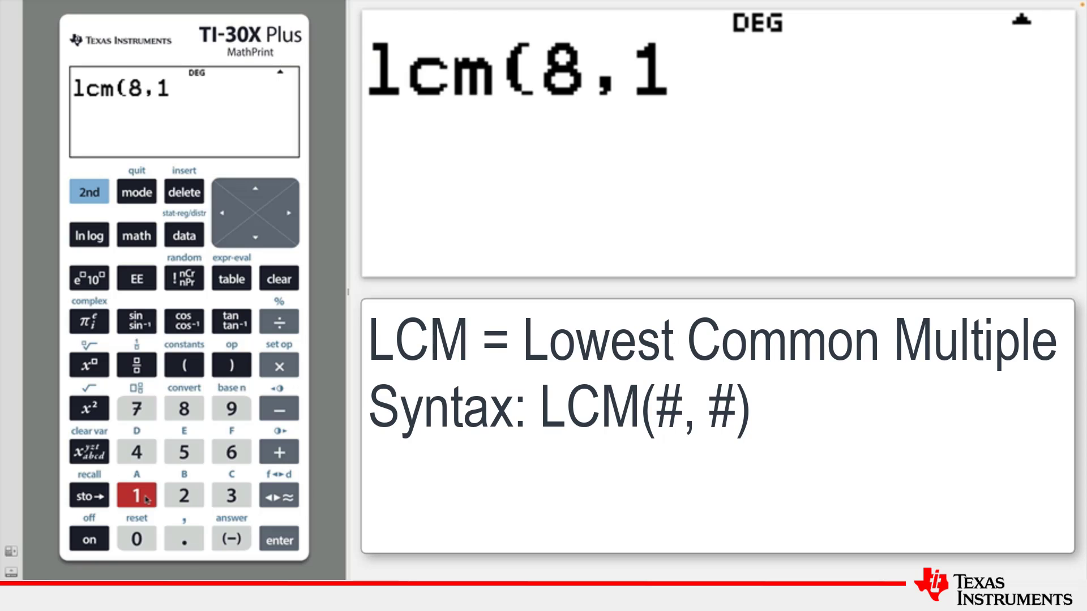
{"action": "left_click", "coordinate": [184, 496]}
{"action": "left_click", "coordinate": [232, 366]}
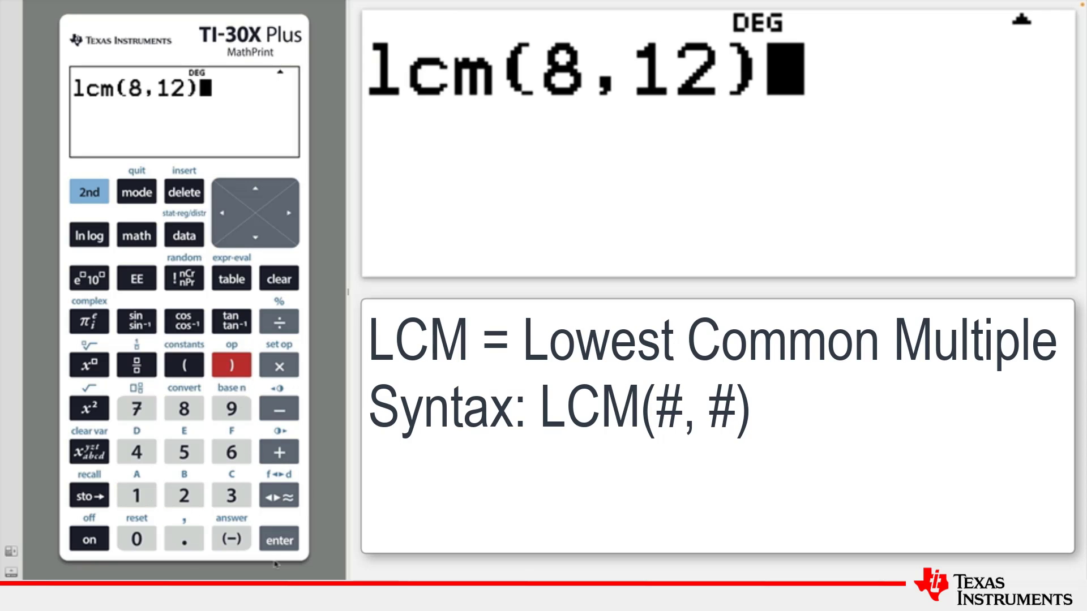
{"action": "left_click", "coordinate": [279, 542]}
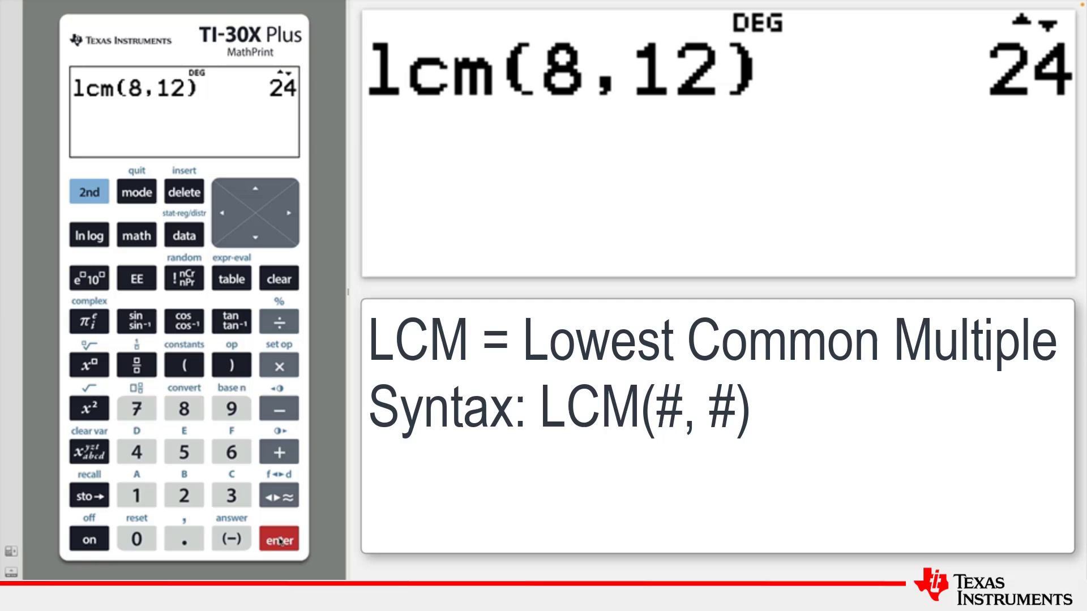
{"action": "left_click", "coordinate": [137, 236]}
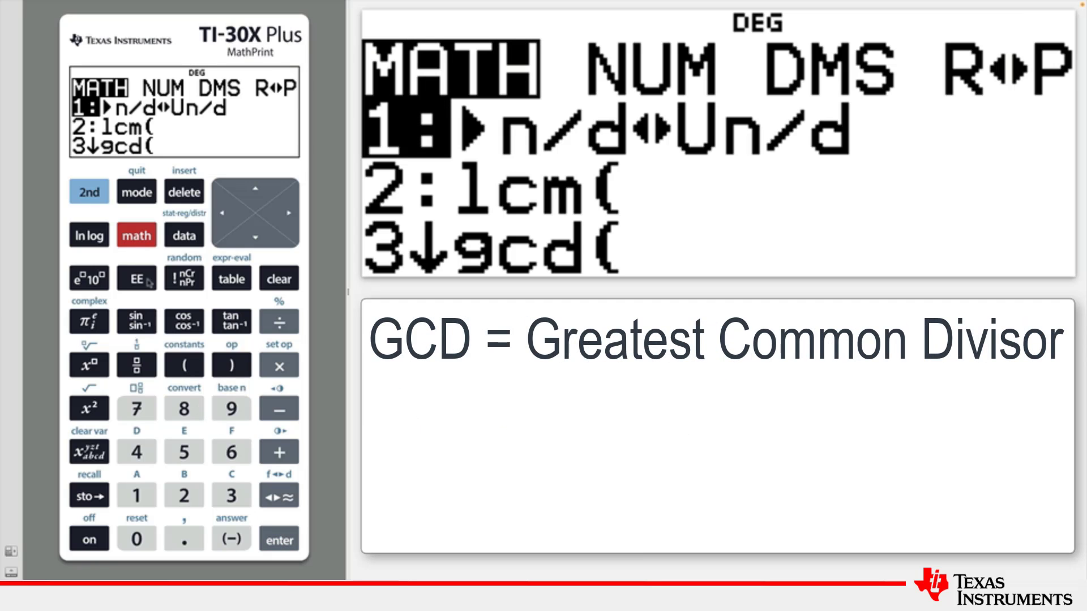
- Enter gcd(72,60) from the MATH menu and evaluate it to get 12
{"action": "left_click", "coordinate": [235, 501]}
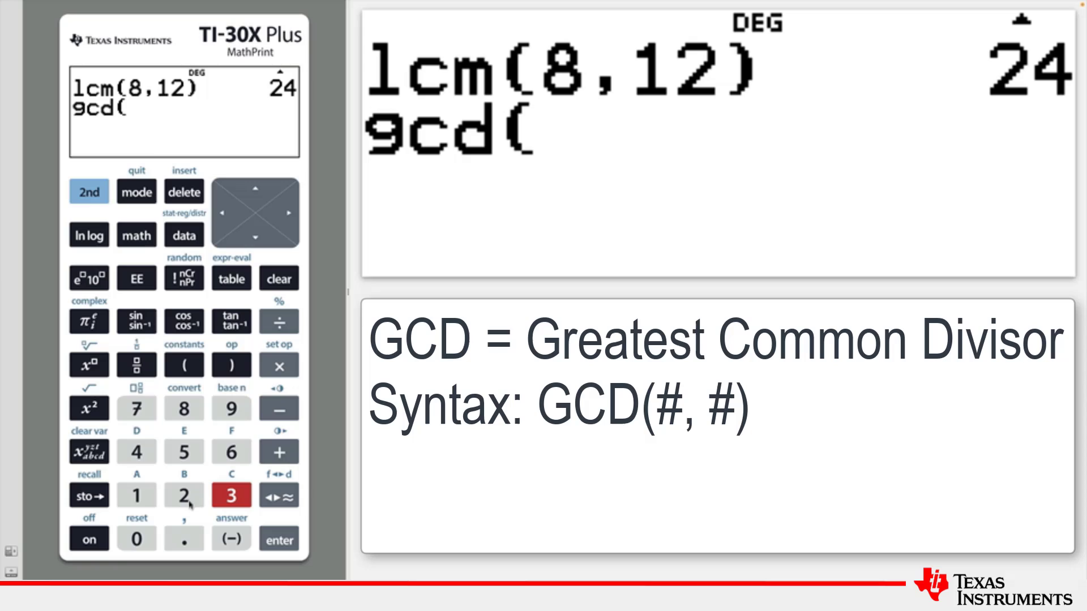
{"action": "left_click", "coordinate": [136, 416]}
{"action": "left_click", "coordinate": [183, 496]}
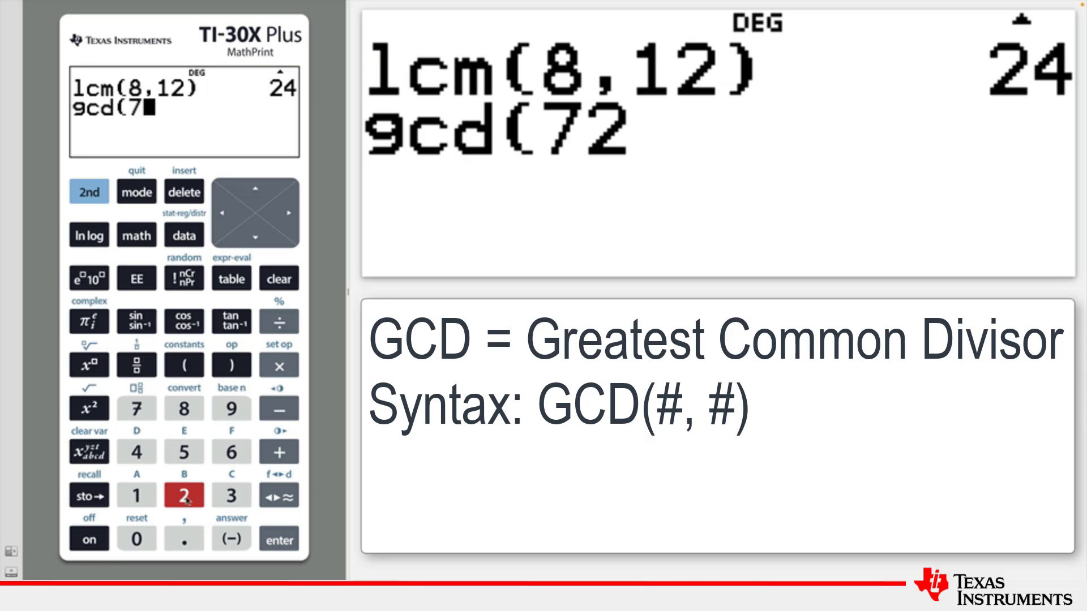
{"action": "left_click", "coordinate": [85, 216]}
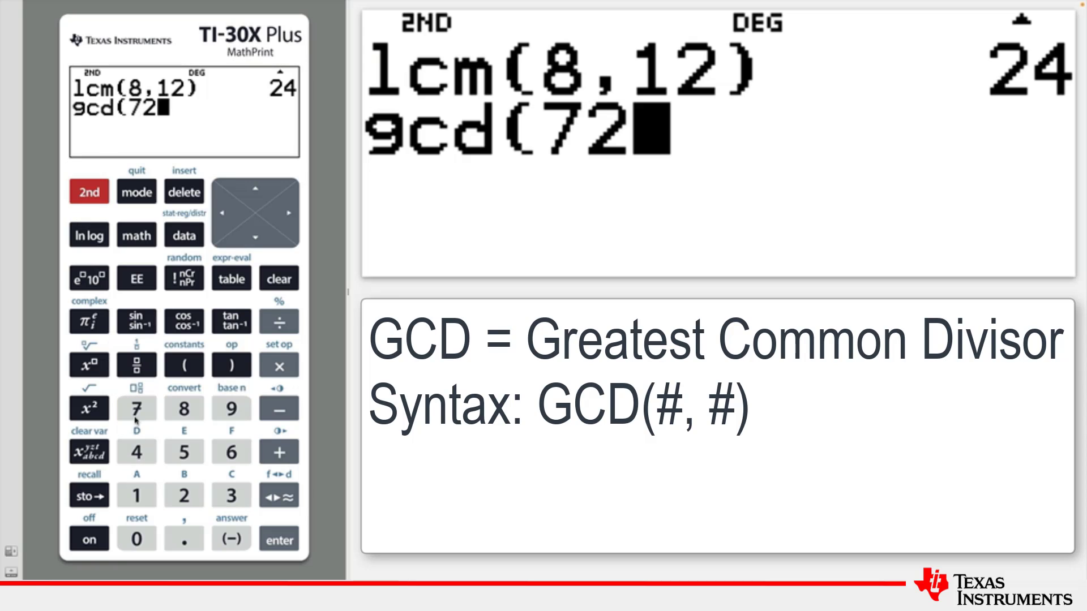
{"action": "left_click", "coordinate": [184, 539]}
{"action": "left_click", "coordinate": [236, 456]}
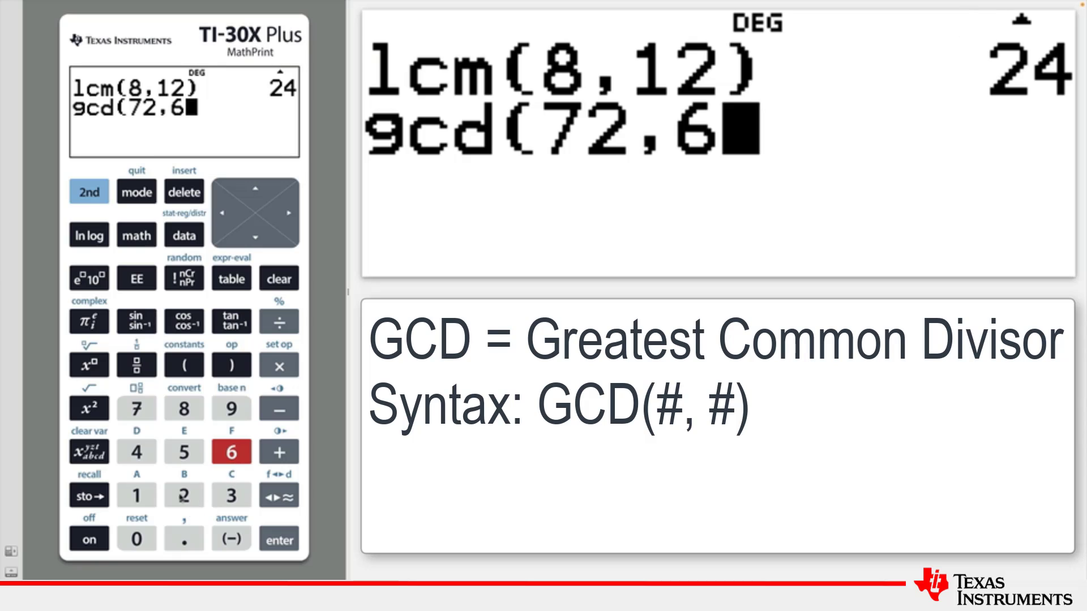
{"action": "left_click", "coordinate": [137, 539]}
{"action": "left_click", "coordinate": [232, 362]}
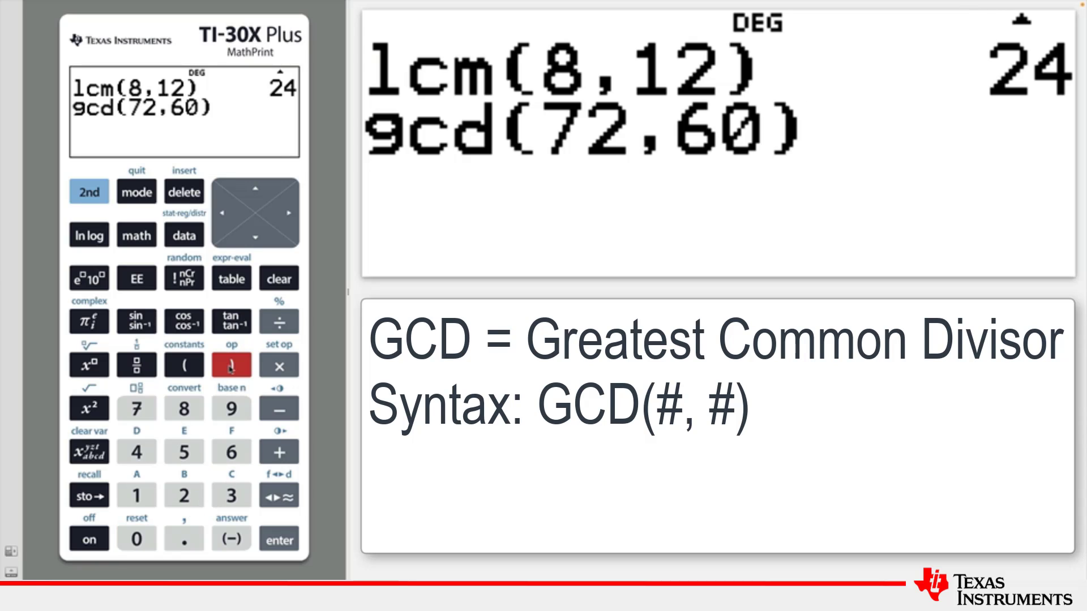
{"action": "left_click", "coordinate": [276, 536]}
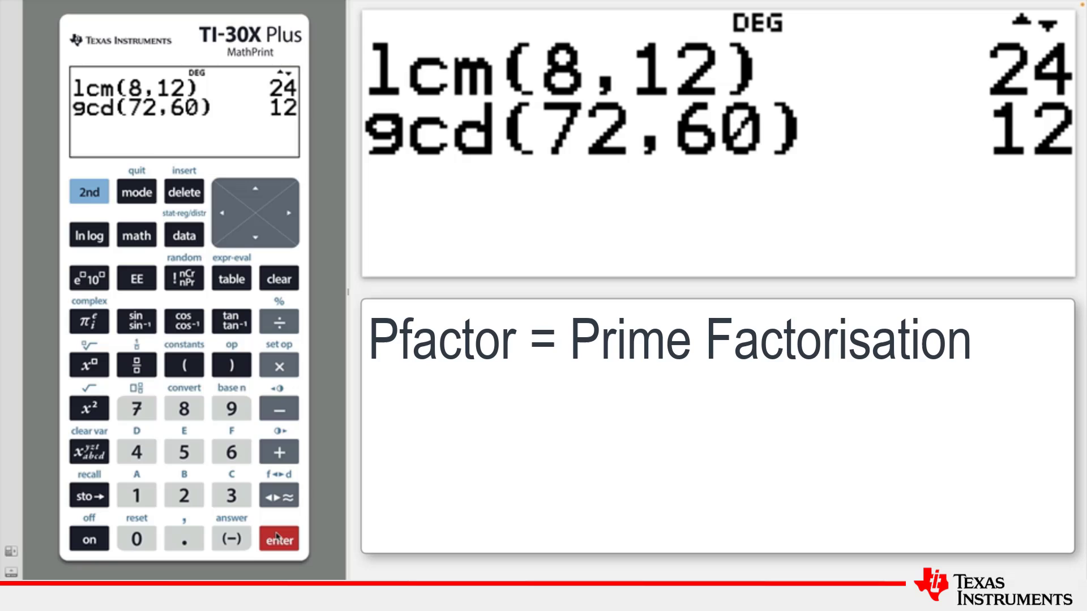
- Enter 4000 and apply ▶Pfactor to it, giving 2⁵*5³
{"action": "type", "text": "4000"}
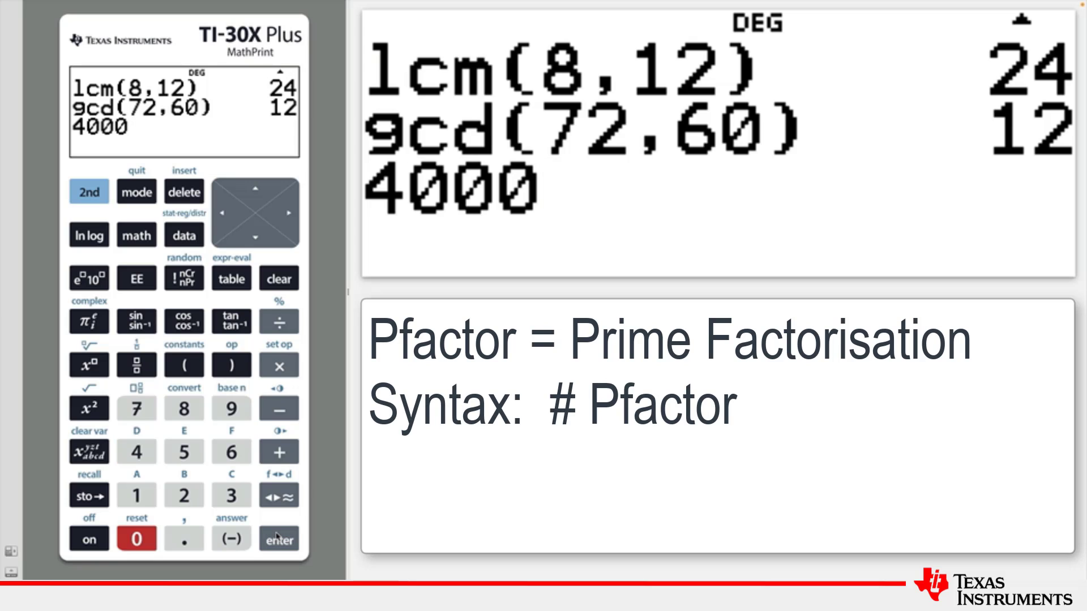
{"action": "key", "text": "Return"}
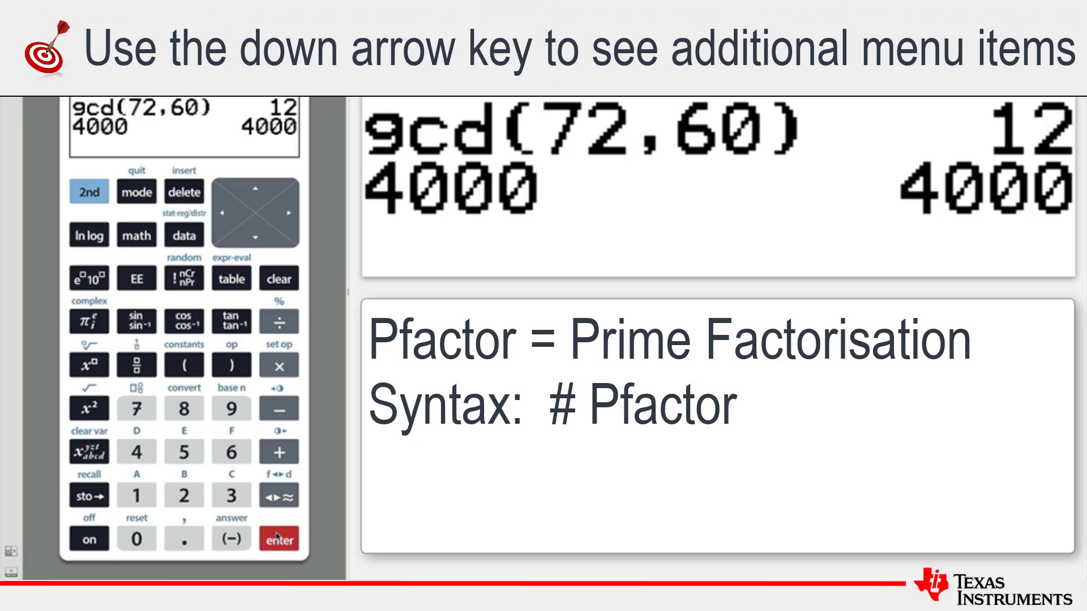
{"action": "left_click", "coordinate": [141, 237]}
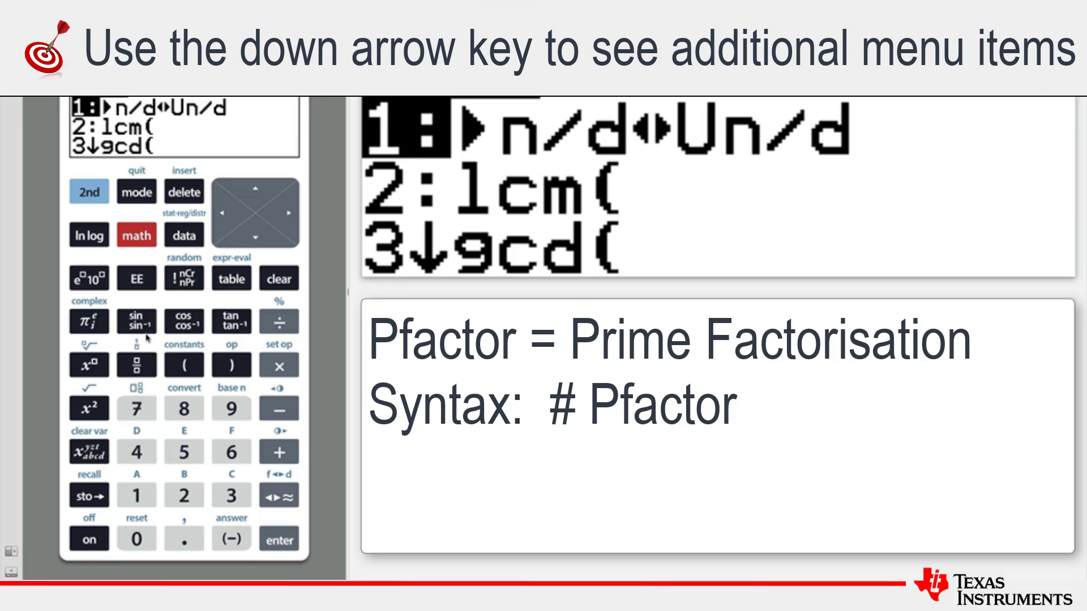
{"action": "left_click", "coordinate": [138, 459]}
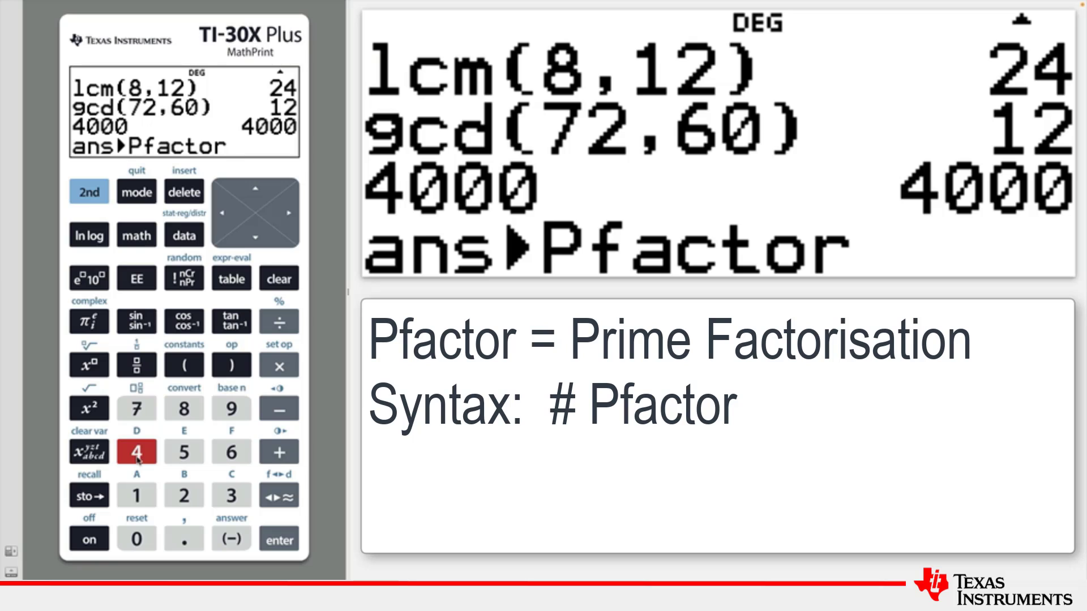
{"action": "key", "text": "Return"}
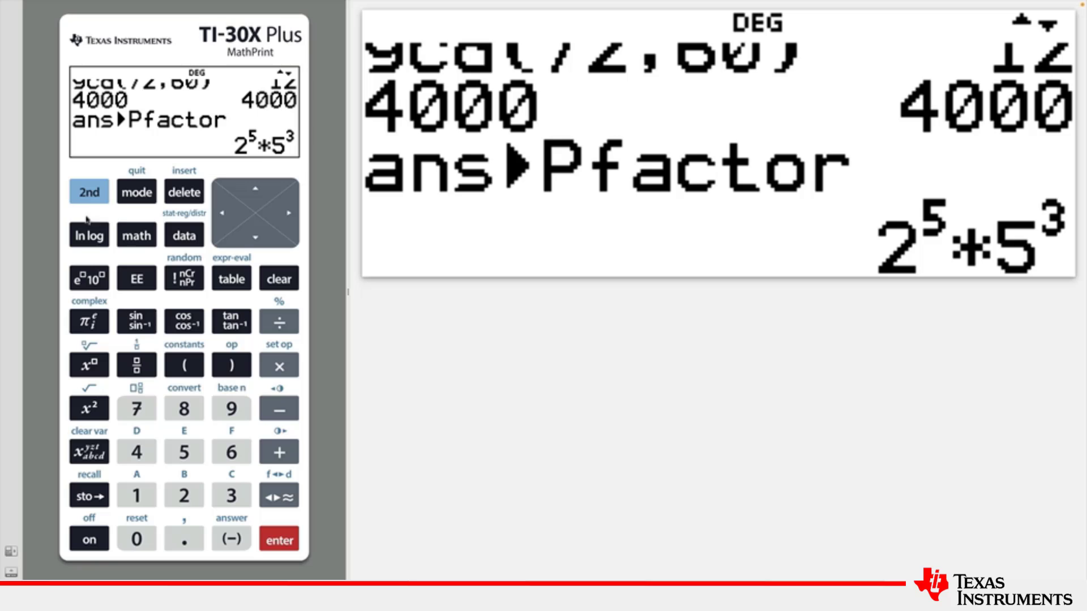
- Insert the empty Σ template by choosing 5:sum( from the MATH menu
{"action": "left_click", "coordinate": [131, 242]}
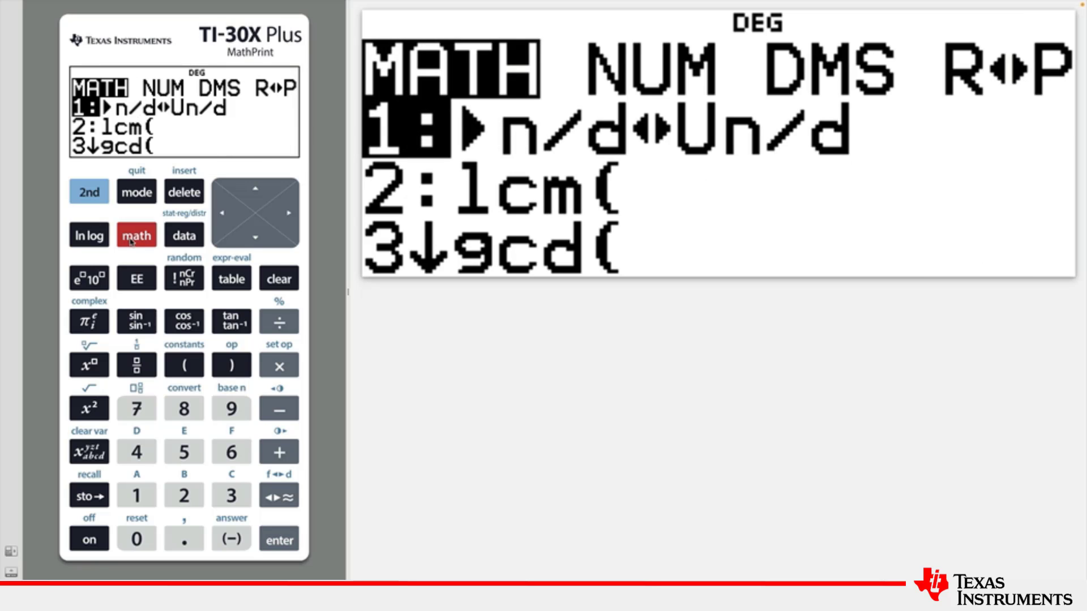
{"action": "key", "text": "Down"}
{"action": "key", "text": "Down"}
{"action": "key", "text": "Down"}
{"action": "key", "text": "Down"}
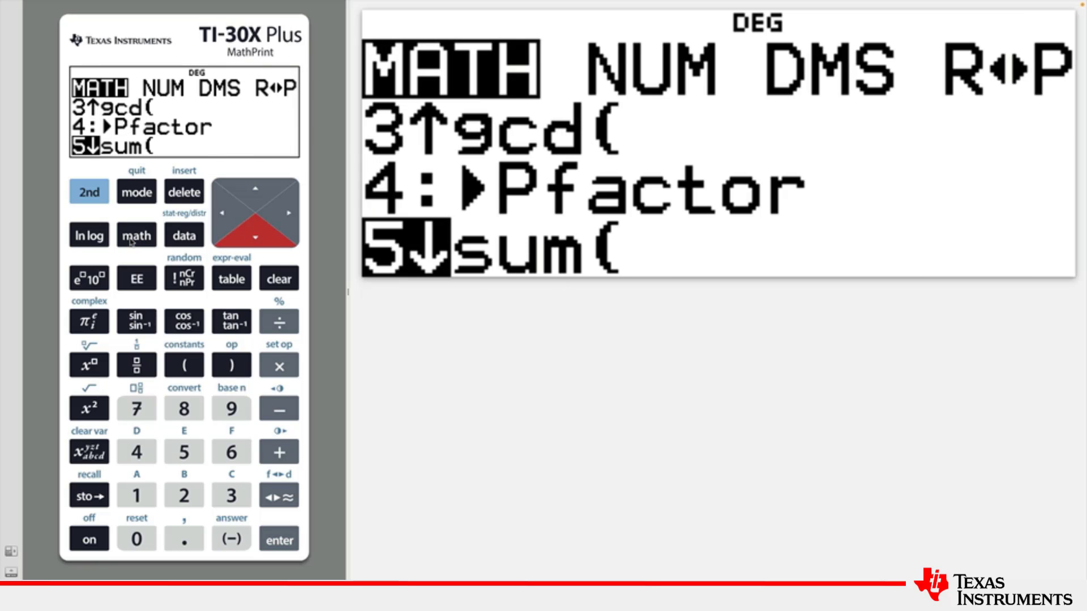
{"action": "key", "text": "Down"}
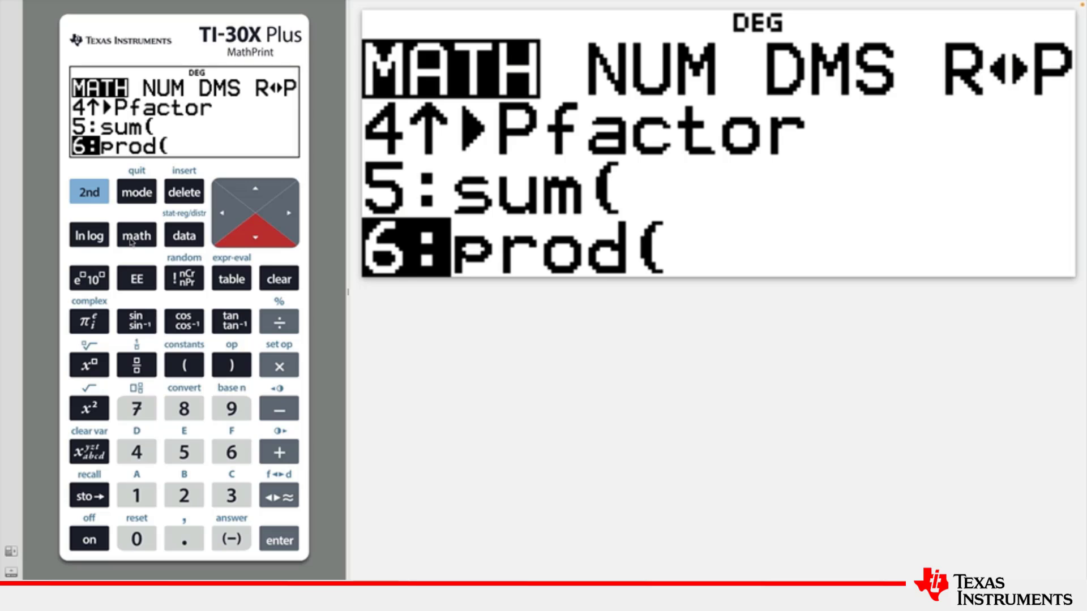
{"action": "key", "text": "Up"}
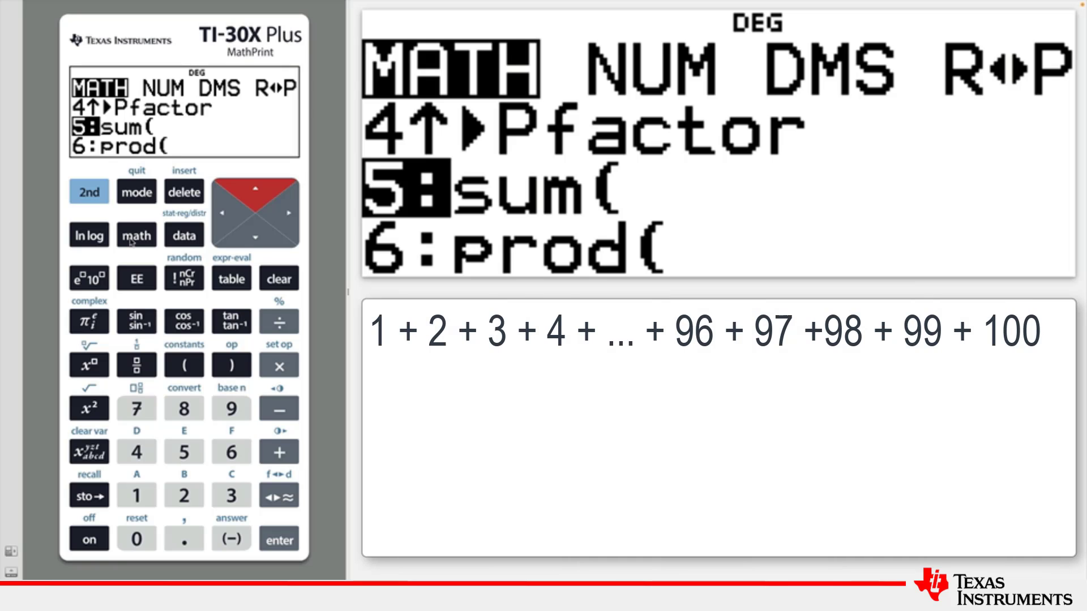
{"action": "key", "text": "Return"}
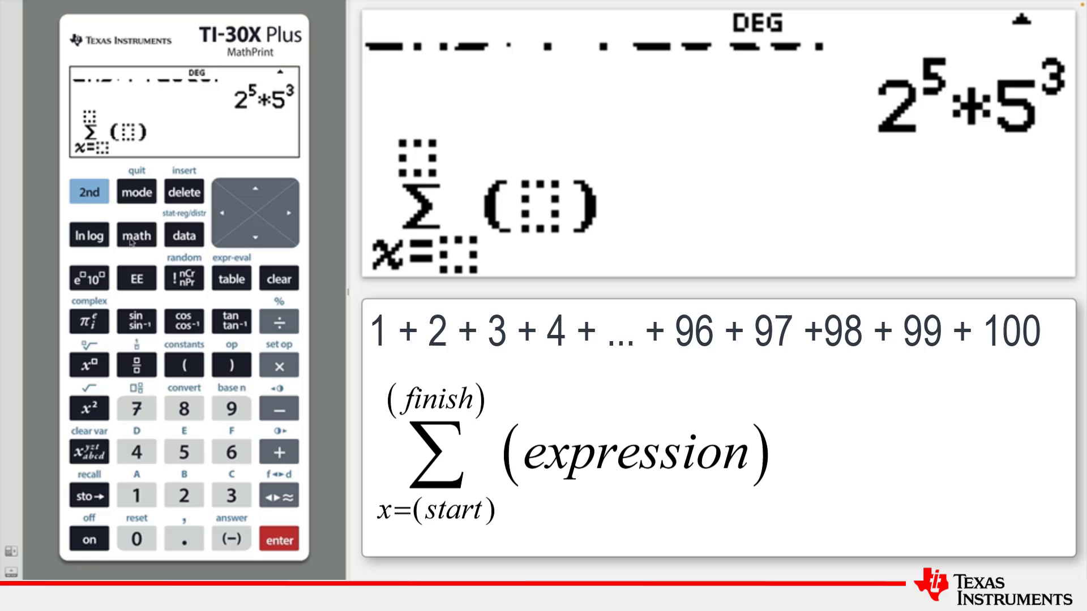
- Fill the summation with x from 1 to 100 and evaluate it to 5050
{"action": "type", "text": "1"}
{"action": "key", "text": "Up"}
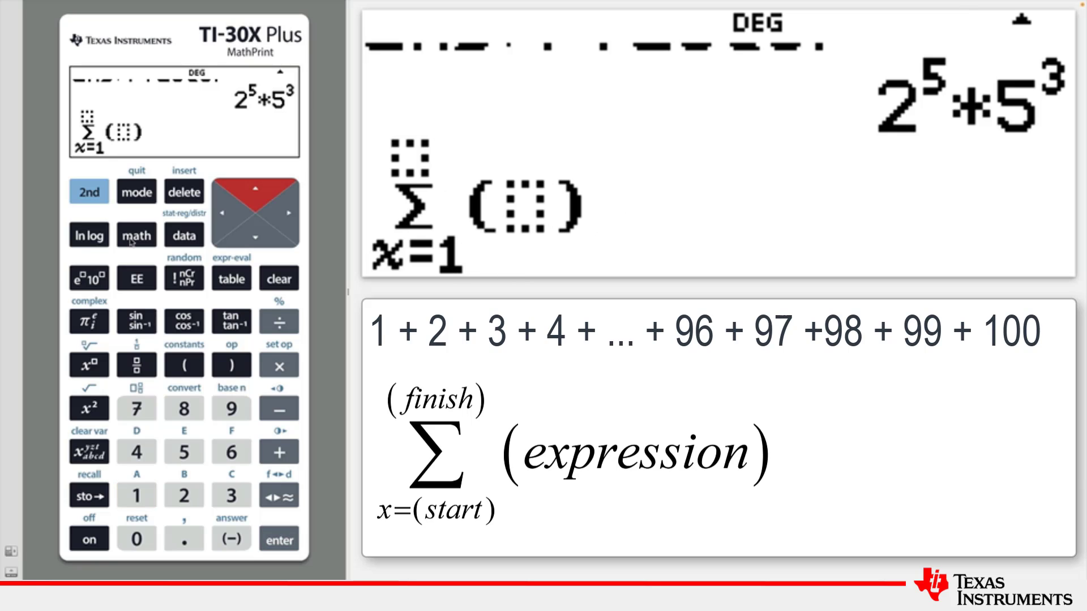
{"action": "type", "text": "100"}
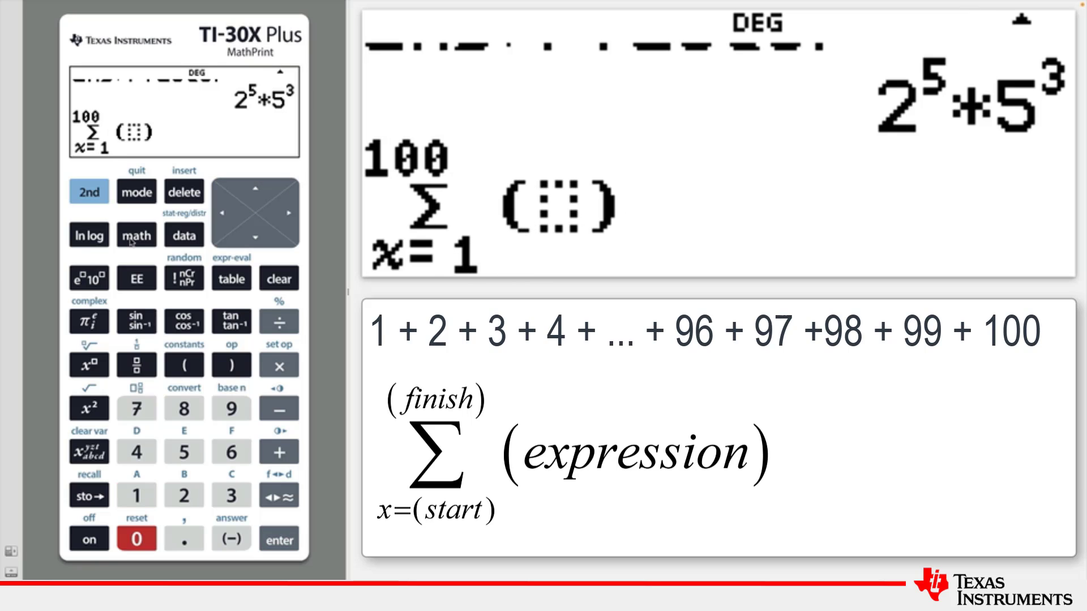
{"action": "key", "text": "Right"}
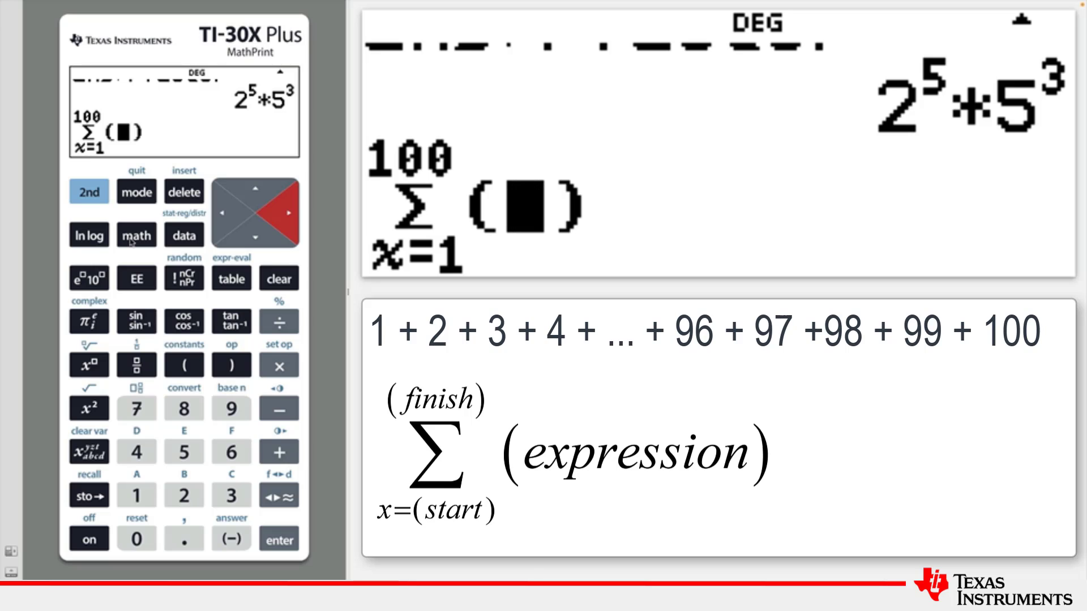
{"action": "key", "text": "x"}
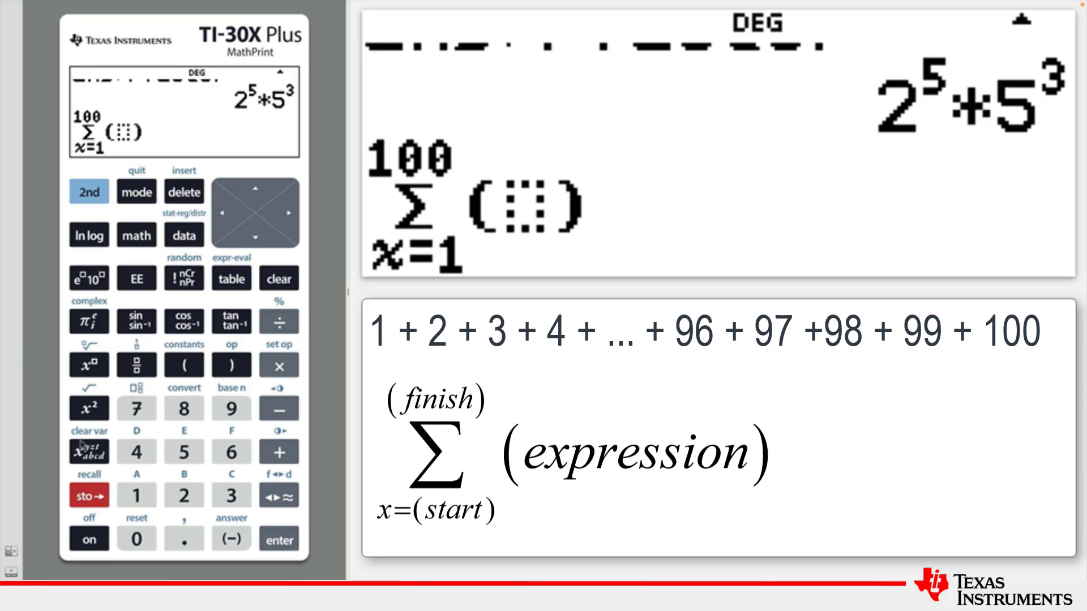
{"action": "left_click", "coordinate": [90, 460]}
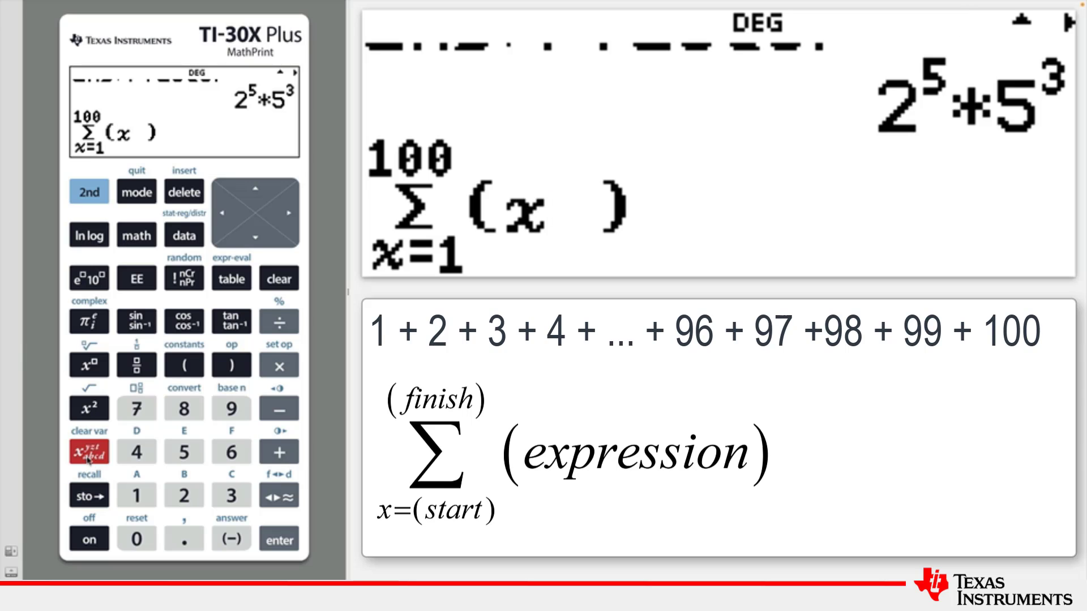
{"action": "key", "text": "Right"}
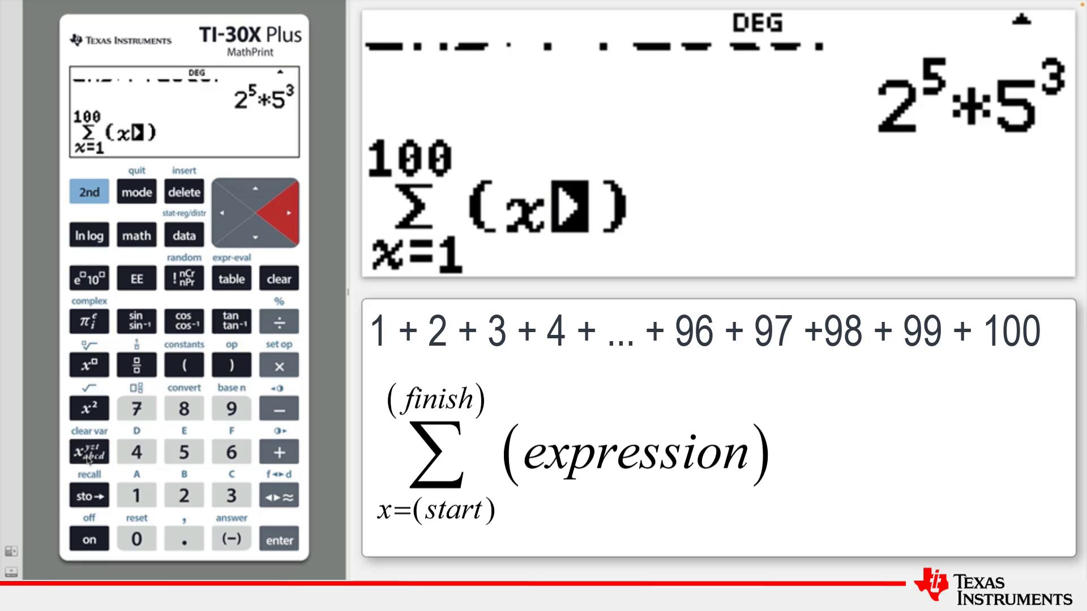
{"action": "key", "text": "Return"}
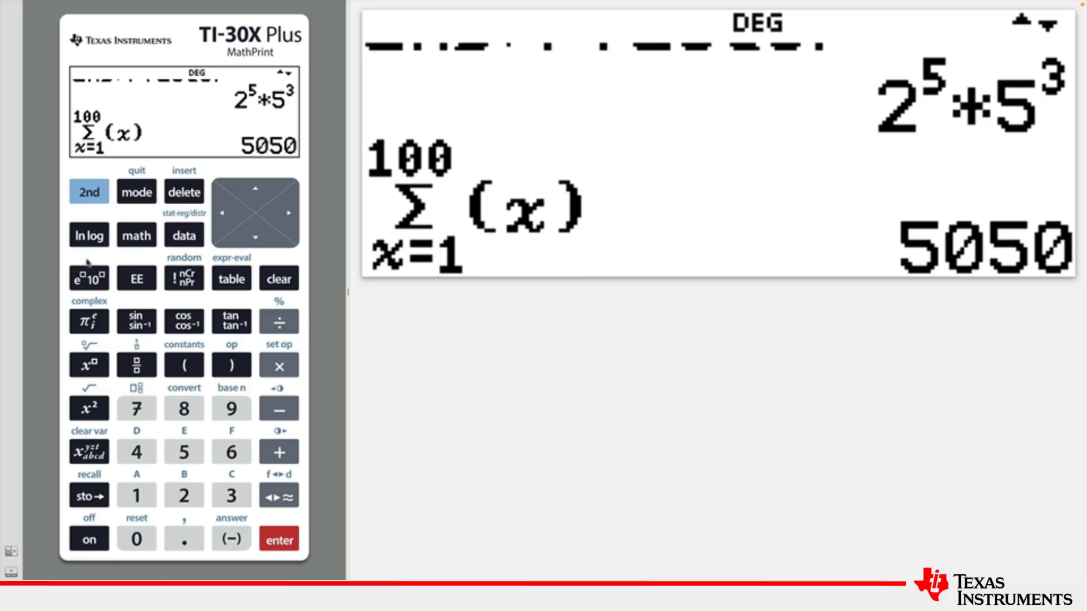
- Insert a new sum( template with lower limit 1 and upper limit 100
{"action": "left_click", "coordinate": [132, 236]}
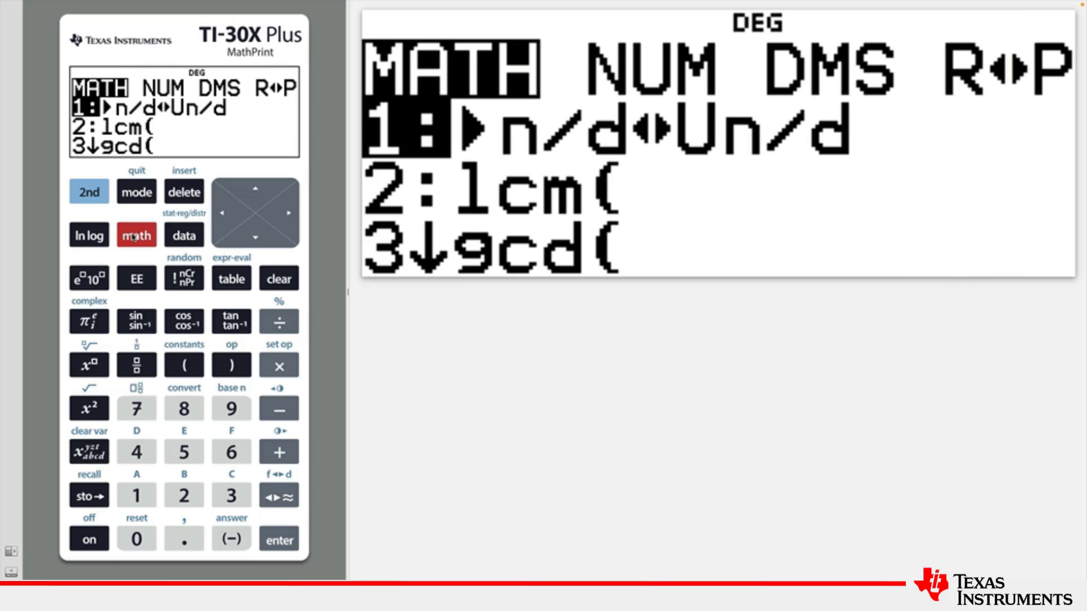
{"action": "key", "text": "Down"}
{"action": "key", "text": "Down"}
{"action": "key", "text": "Down"}
{"action": "key", "text": "Down"}
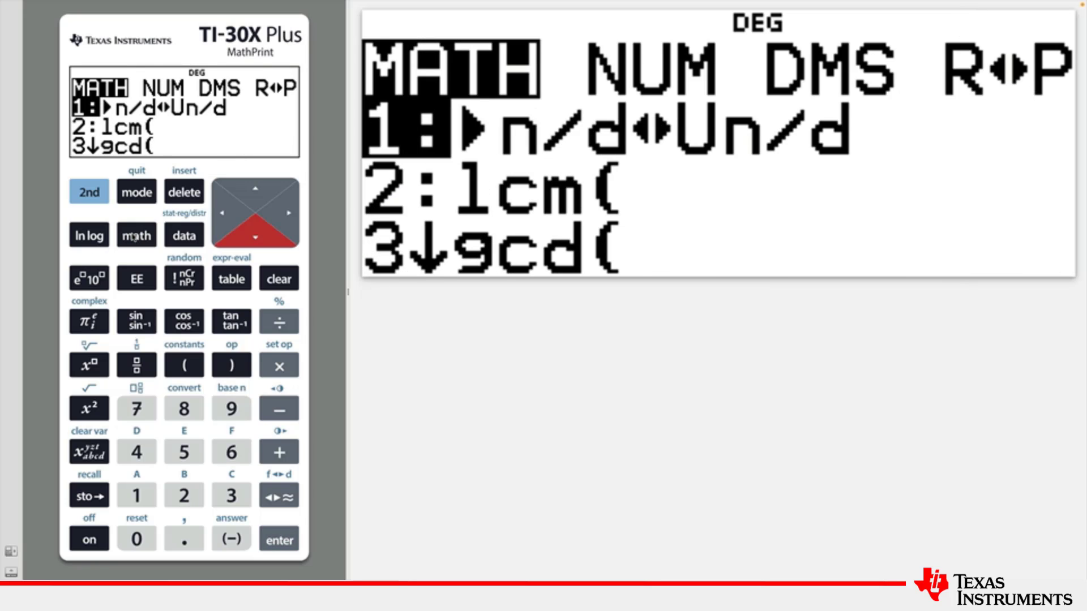
{"action": "key", "text": "Down"}
{"action": "key", "text": "Down"}
{"action": "key", "text": "Down"}
{"action": "key", "text": "Down"}
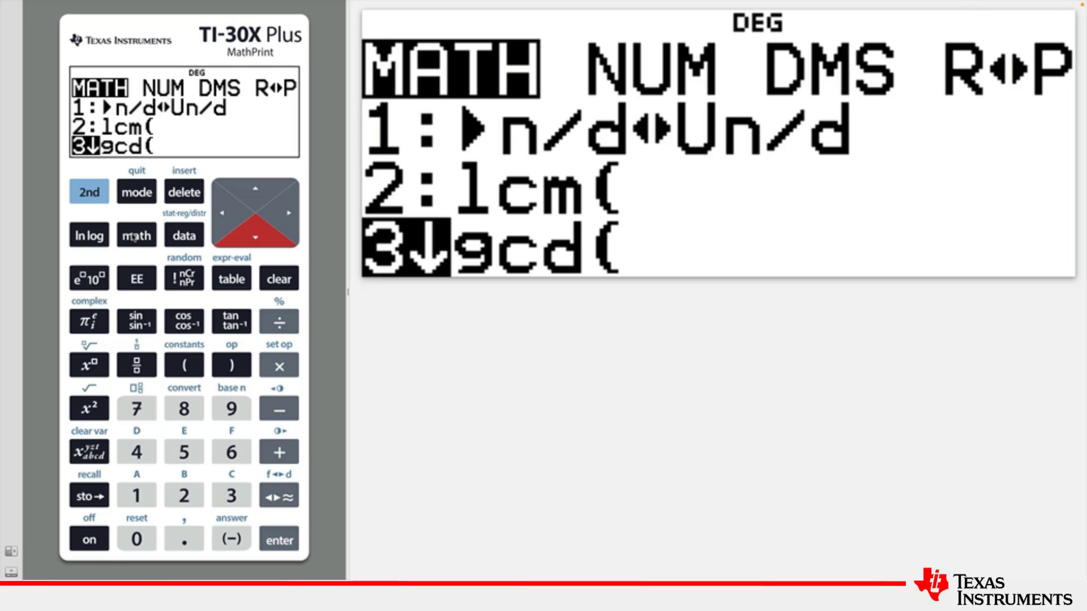
{"action": "key", "text": "Return"}
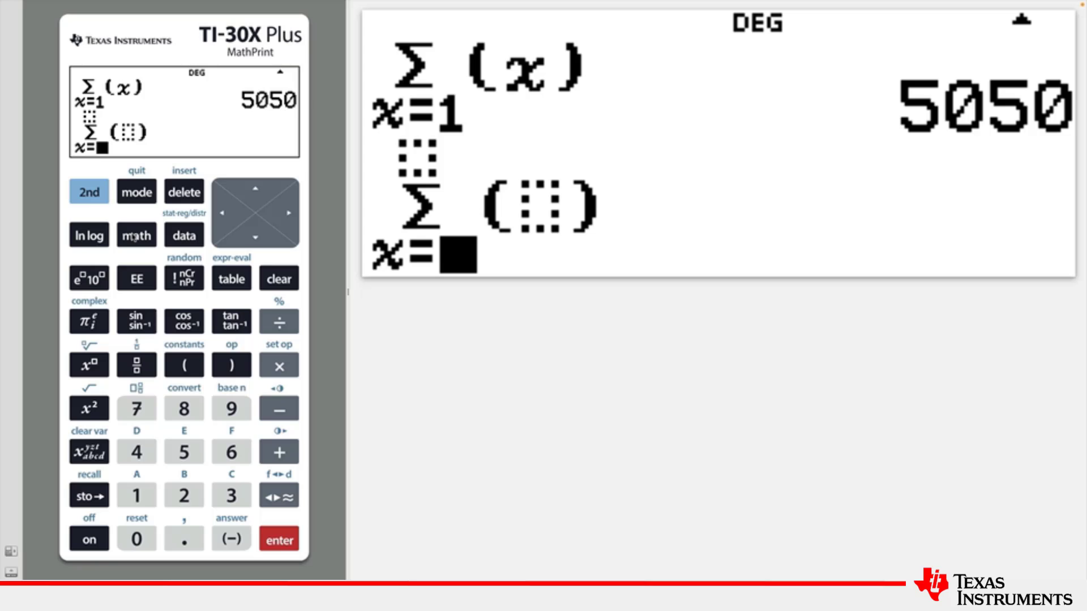
{"action": "type", "text": "1"}
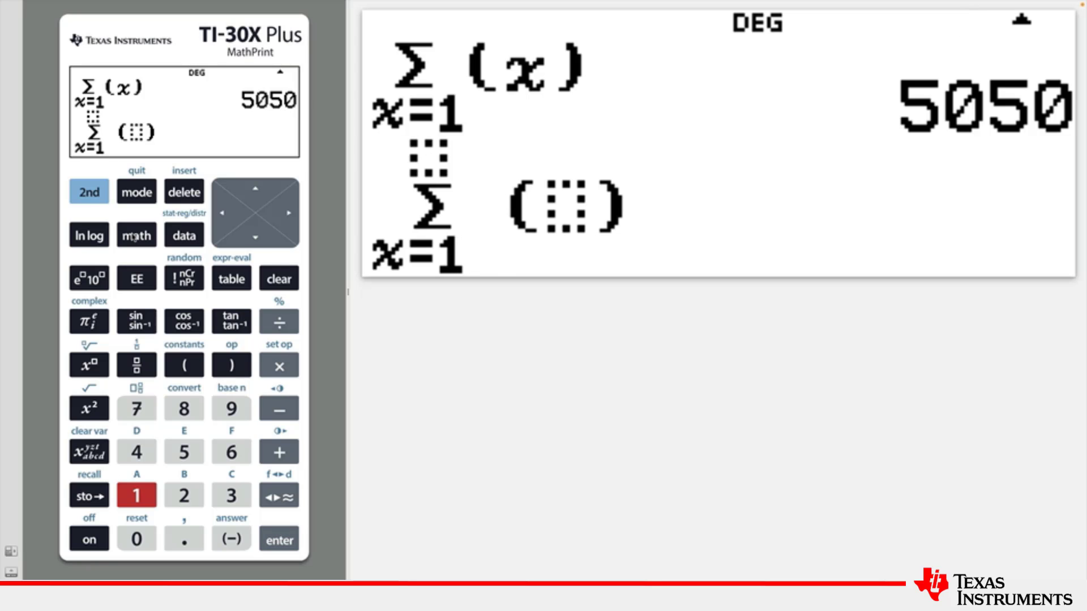
{"action": "key", "text": "Up"}
{"action": "type", "text": "100"}
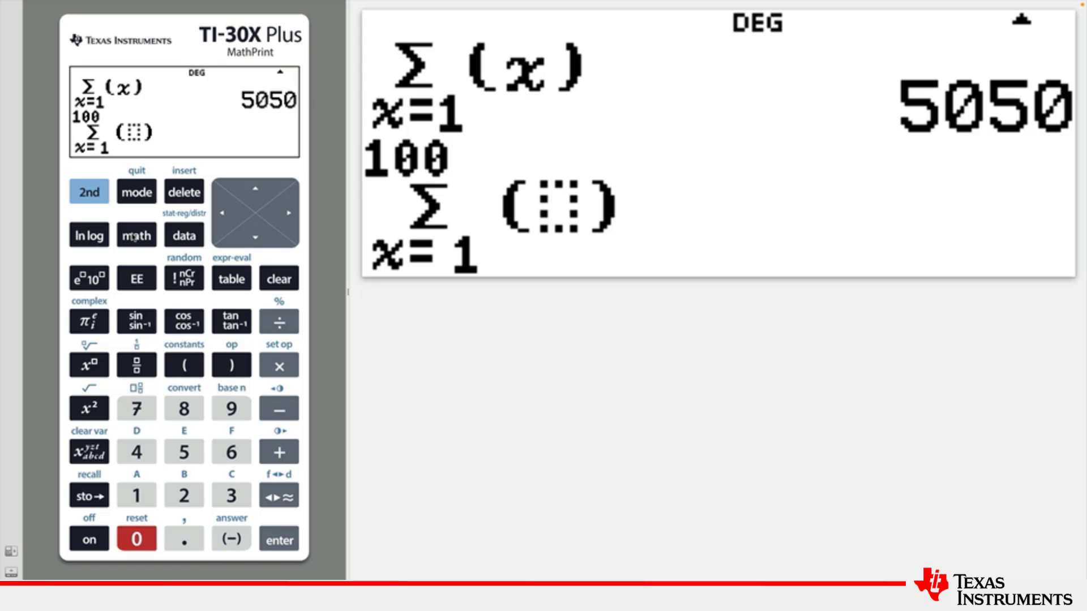
{"action": "key", "text": "Right"}
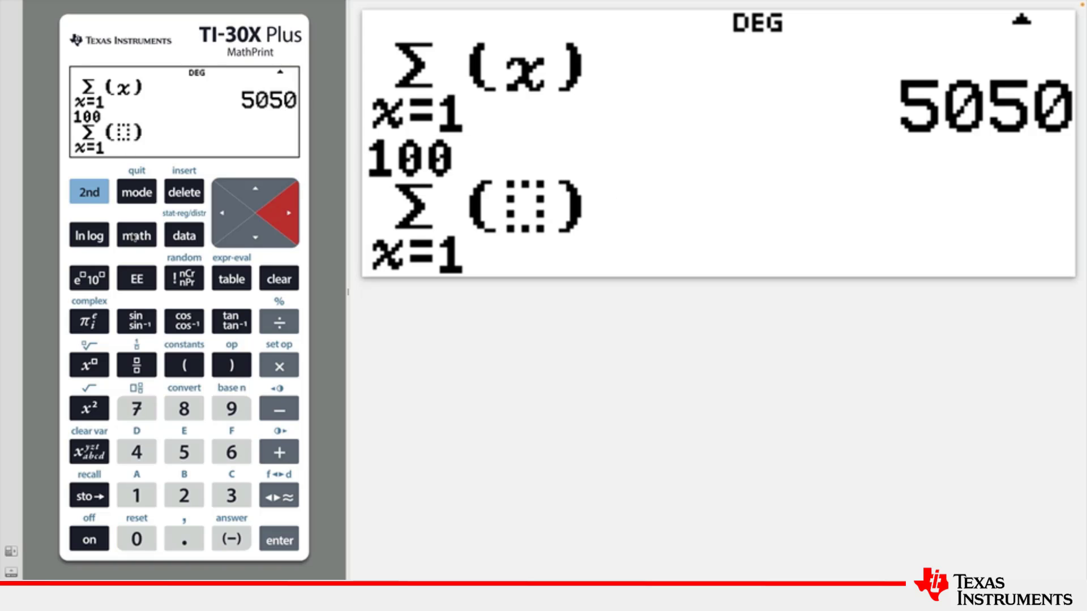
- Enter the fraction 1/2^x as the summed expression
{"action": "left_click", "coordinate": [136, 366]}
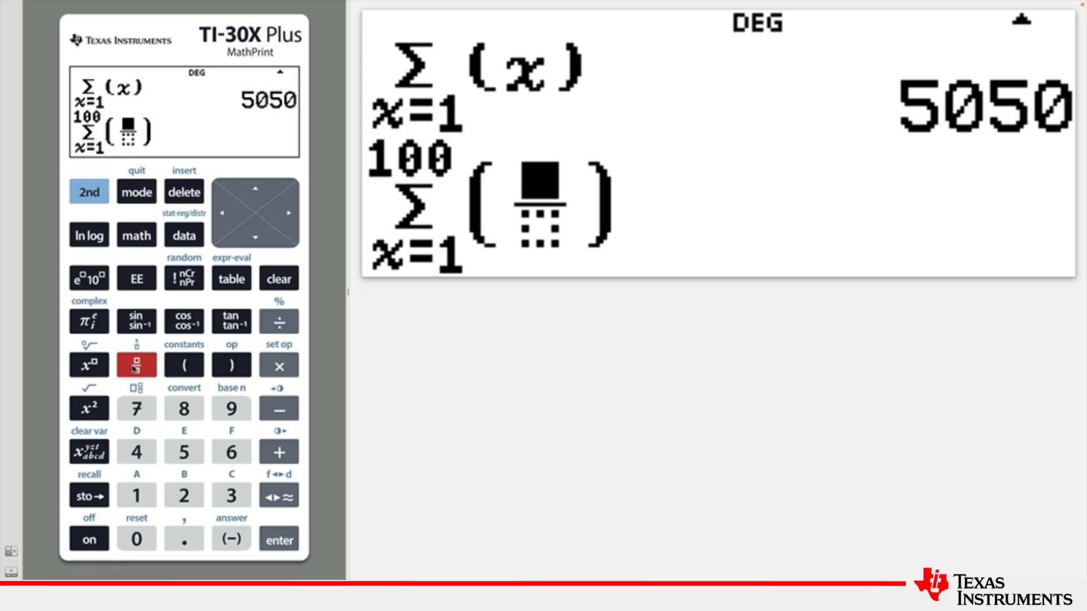
{"action": "type", "text": "1"}
{"action": "key", "text": "Down"}
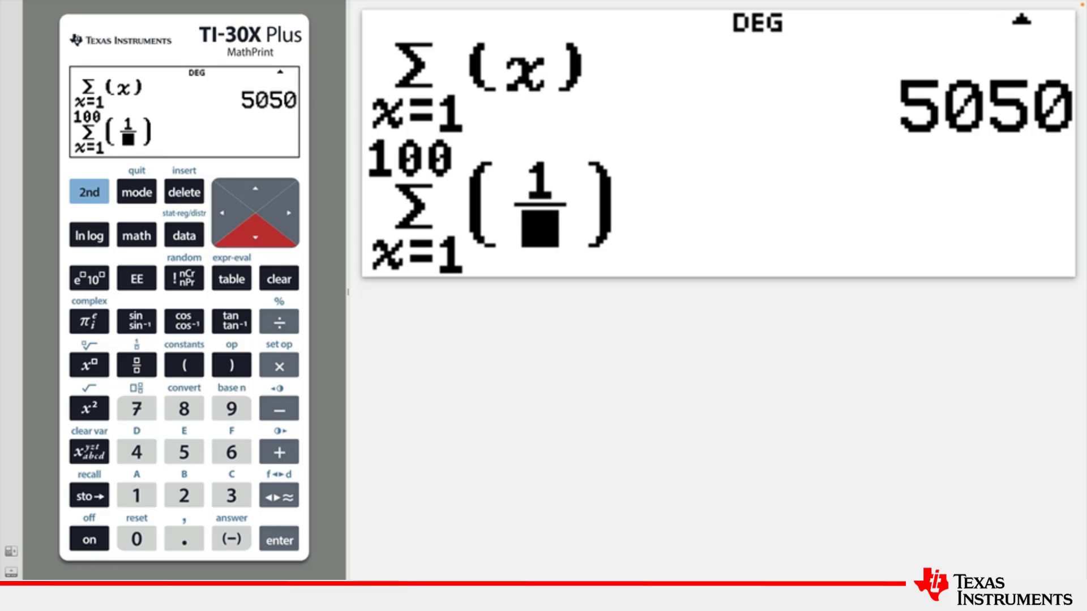
{"action": "left_click", "coordinate": [183, 494]}
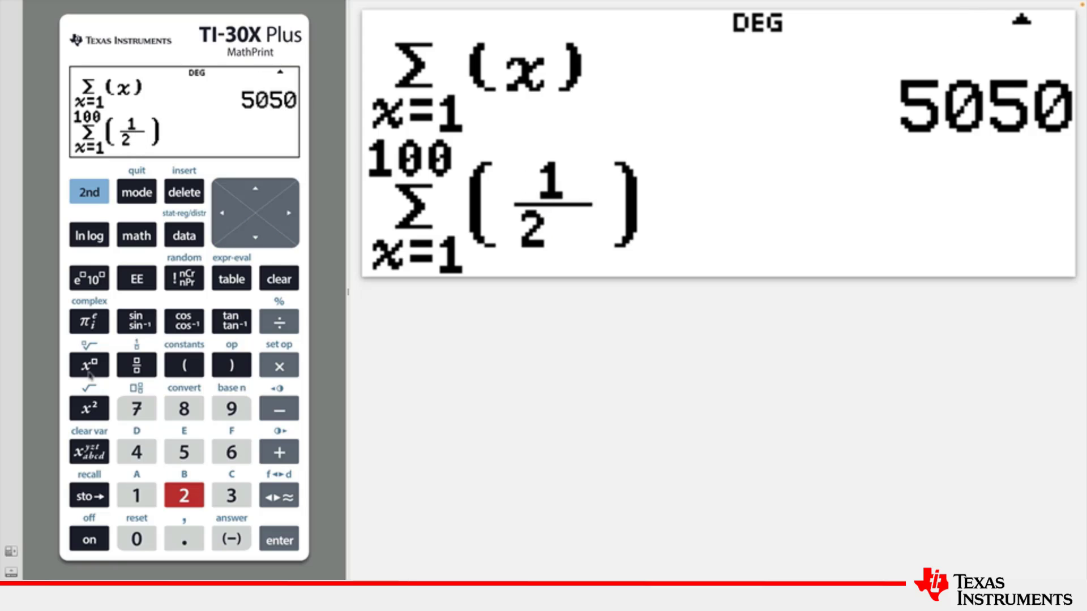
{"action": "left_click", "coordinate": [89, 366]}
{"action": "key", "text": "s"}
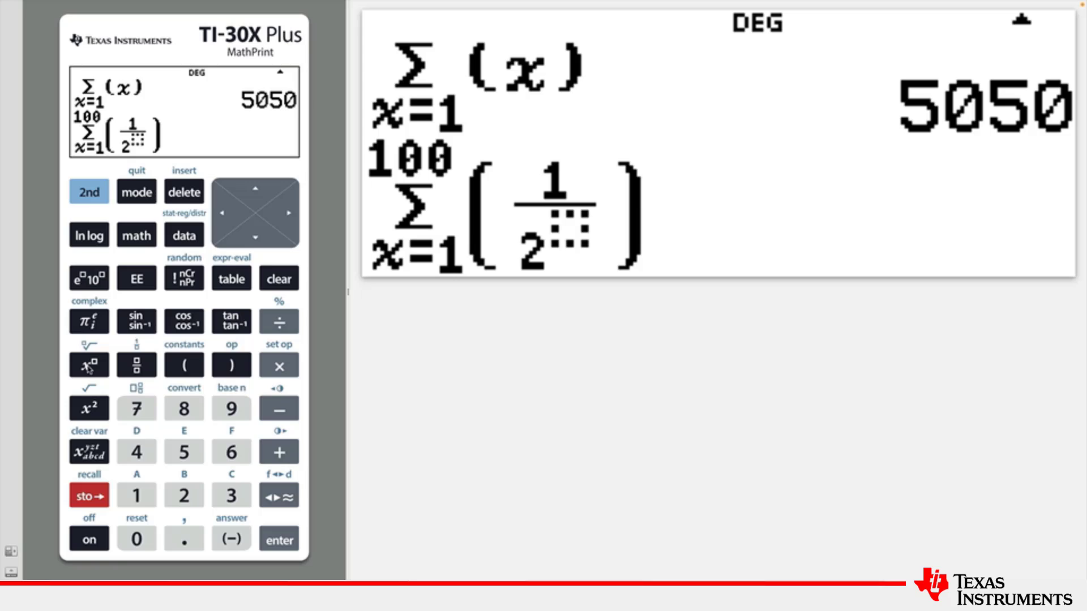
{"action": "left_click", "coordinate": [82, 455]}
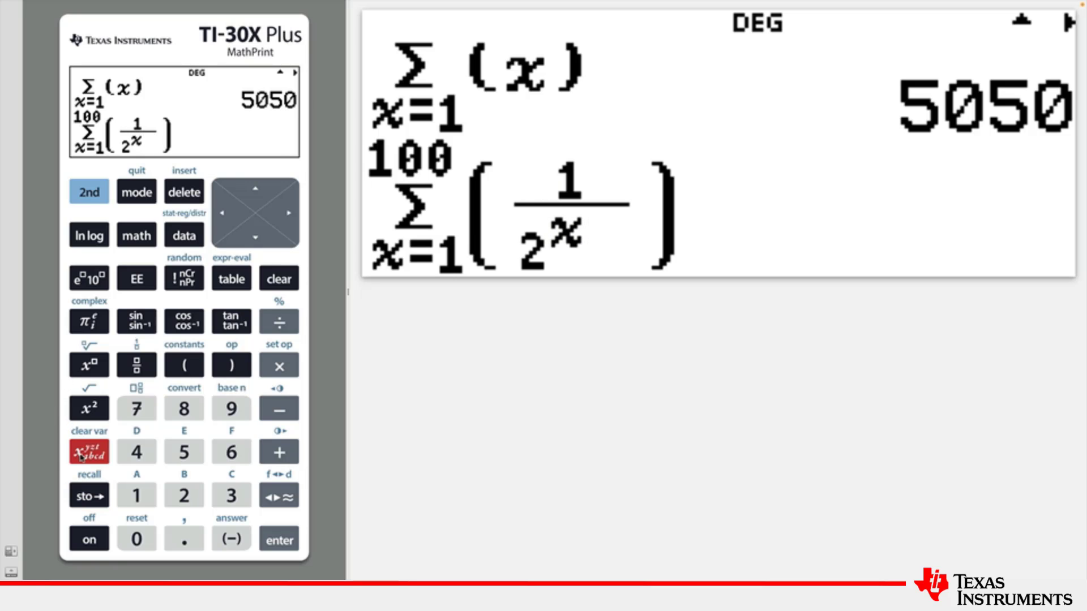
{"action": "key", "text": "Right"}
{"action": "key", "text": "Right"}
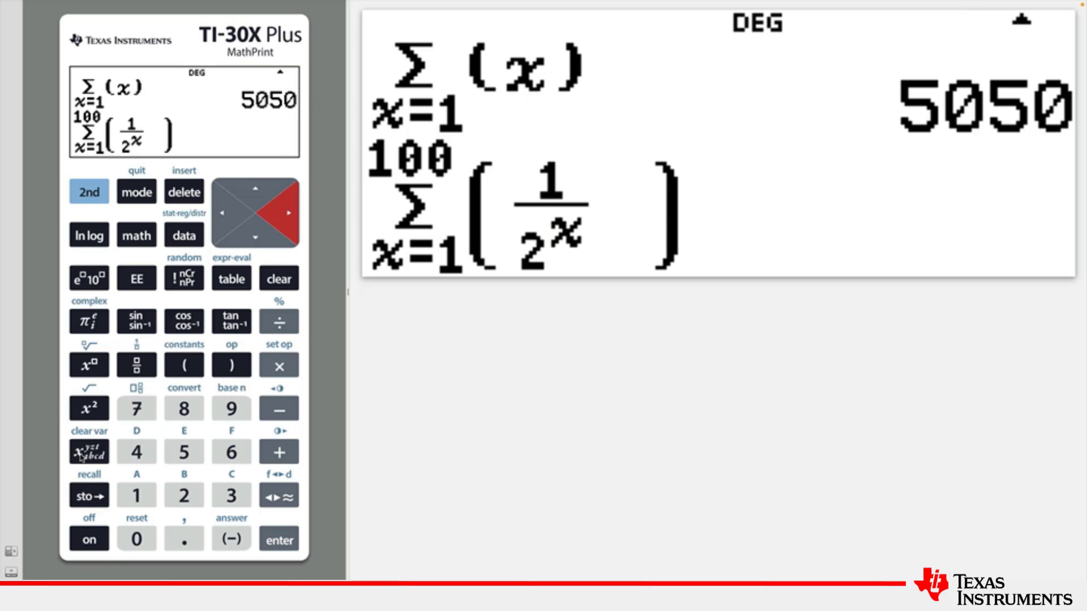
- Evaluate the summation of 1/2^x for x from 1 to 100
{"action": "key", "text": "Return"}
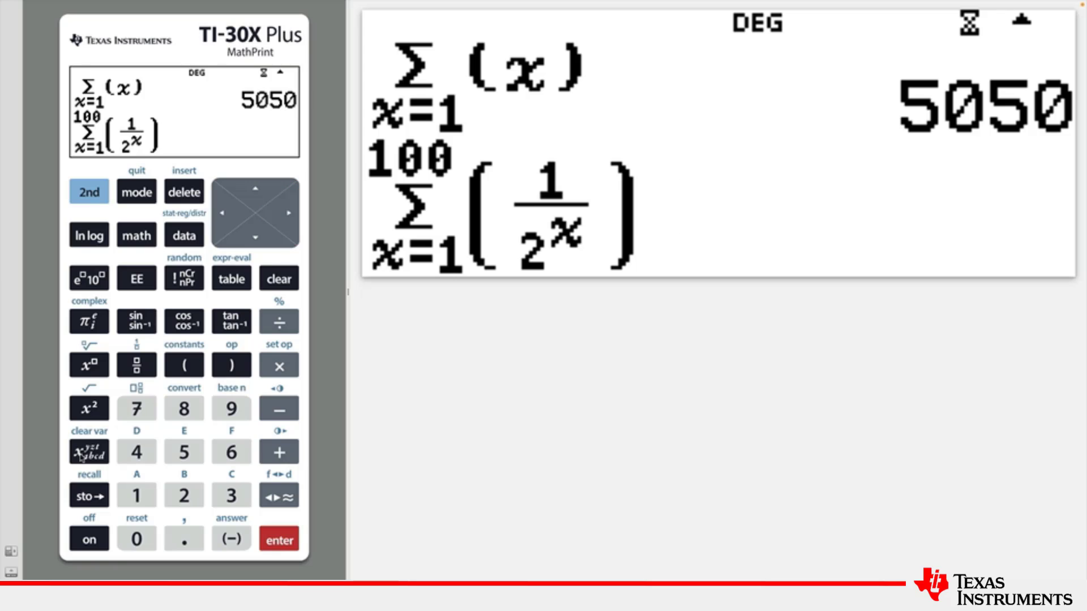